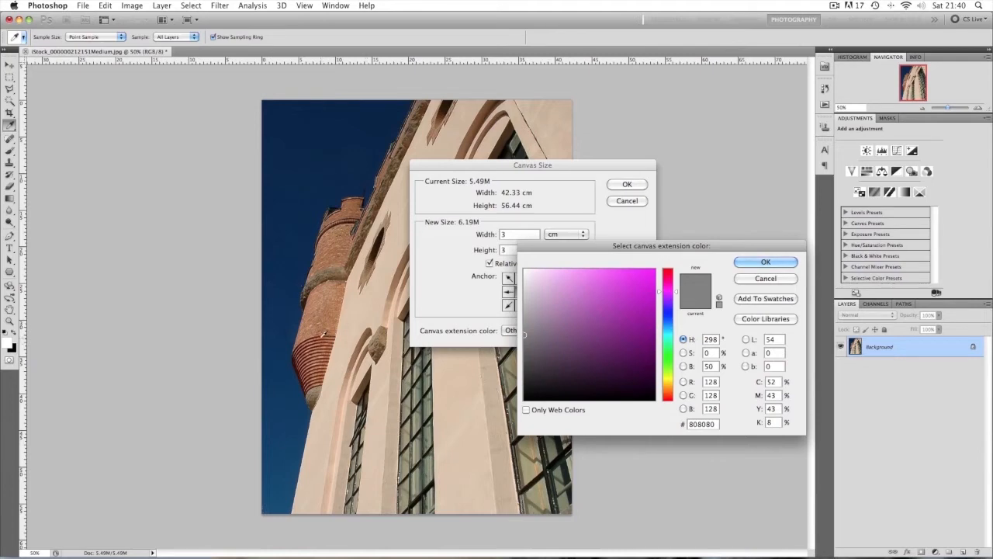
Extend the canvas by 3 cm in width and height in an orange-brown sampled from the brick tower, and undo it.
{"action": "left_click", "coordinate": [319, 338]}
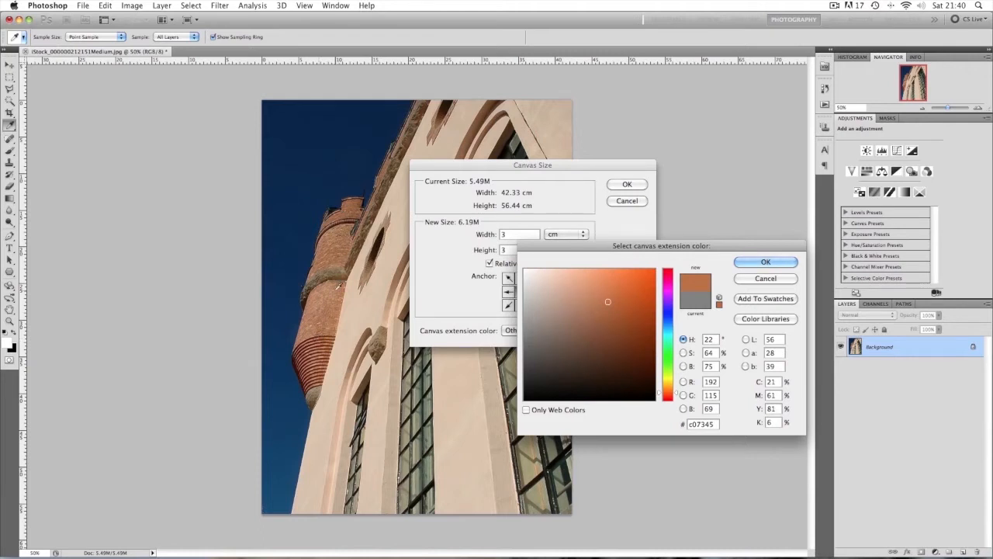
{"action": "left_click", "coordinate": [745, 262]}
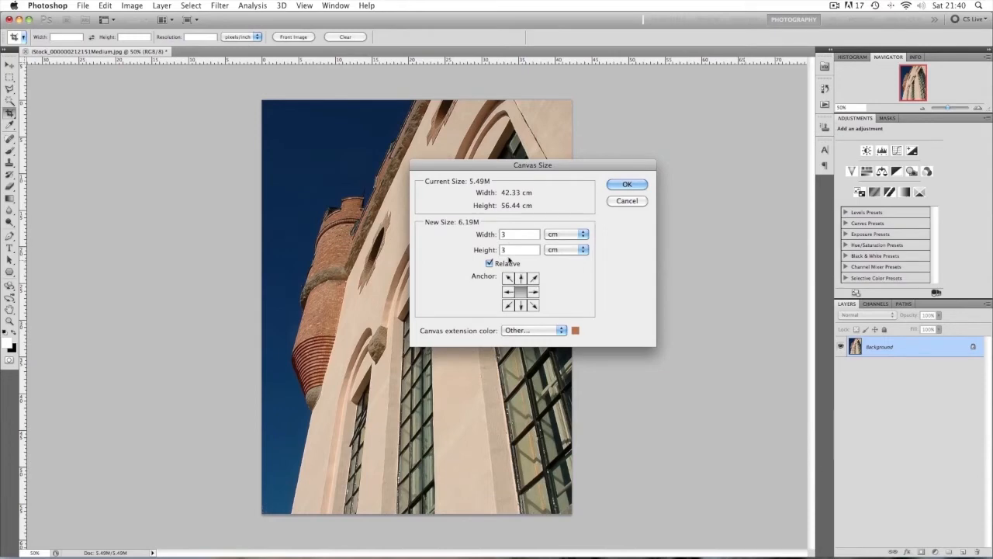
{"action": "left_click", "coordinate": [625, 184]}
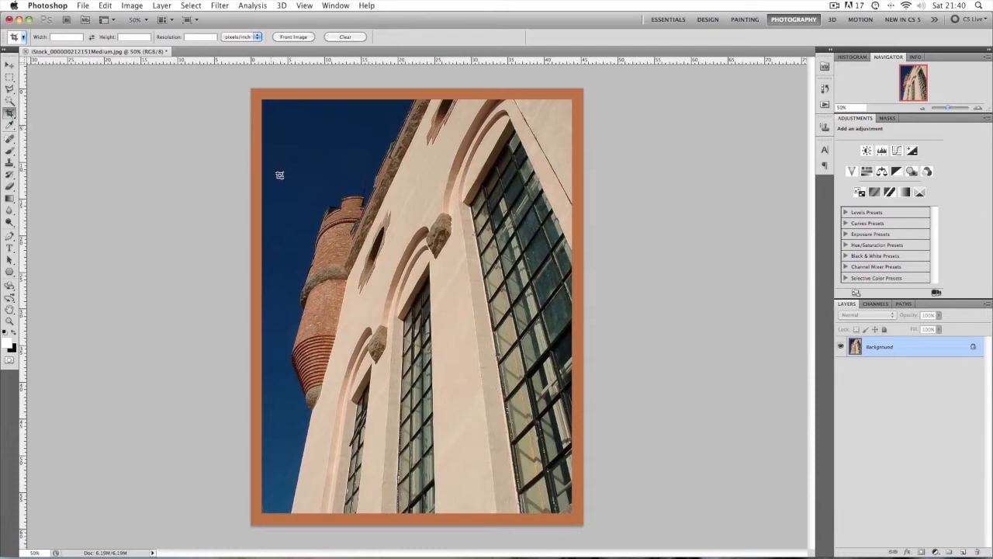
{"action": "key", "text": "super+z"}
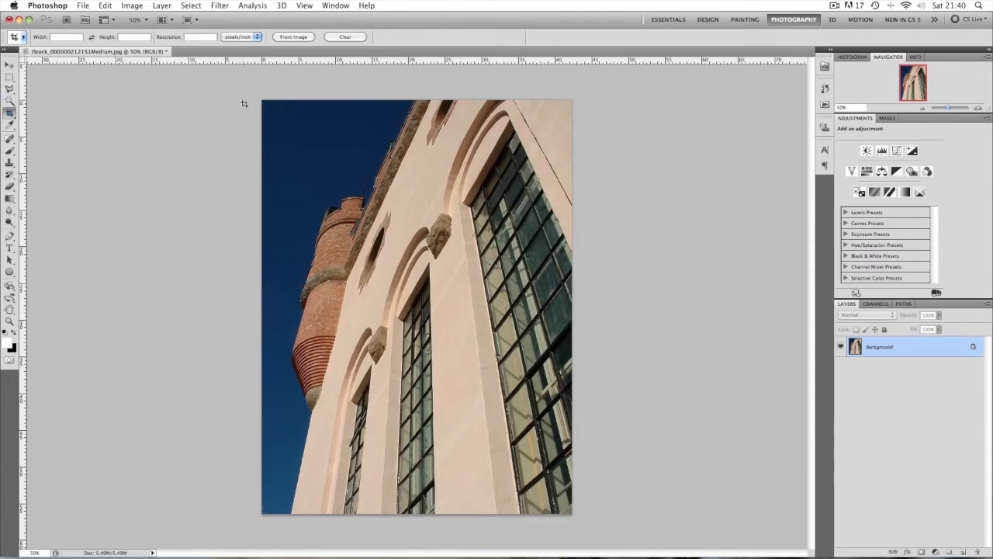
Crop with the crop area enlarged slightly beyond all image edges to add a black border, and undo it.
{"action": "left_click_drag", "start_coordinate": [261, 99], "coordinate": [515, 400]}
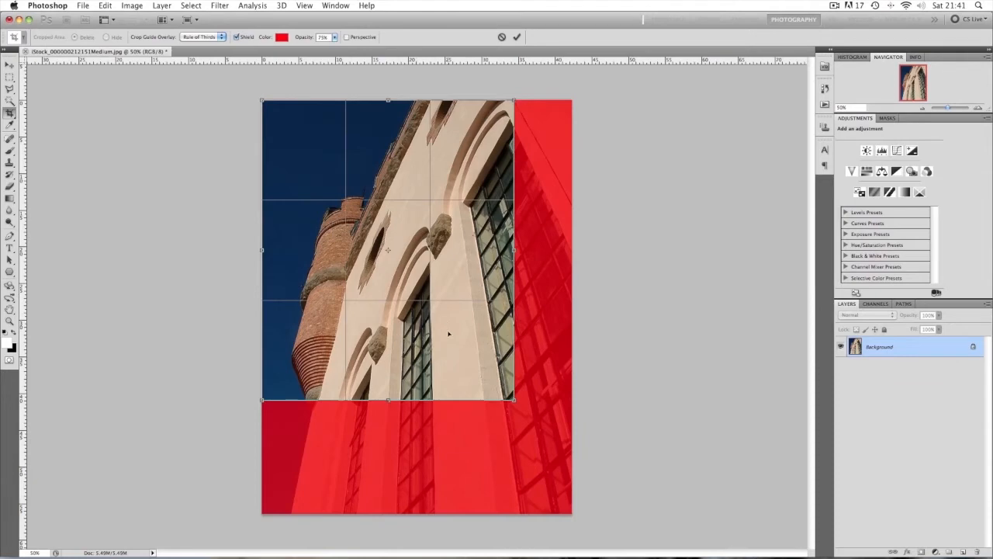
{"action": "left_click_drag", "start_coordinate": [513, 400], "coordinate": [572, 513]}
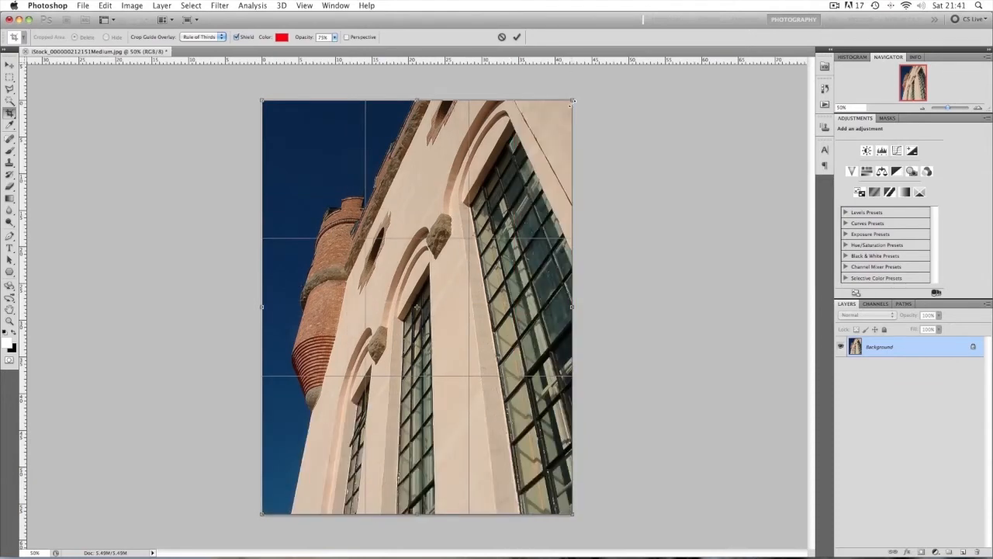
{"action": "left_click_drag", "start_coordinate": [571, 102], "coordinate": [582, 86]}
{"action": "left_click_drag", "start_coordinate": [417, 84], "coordinate": [417, 89]}
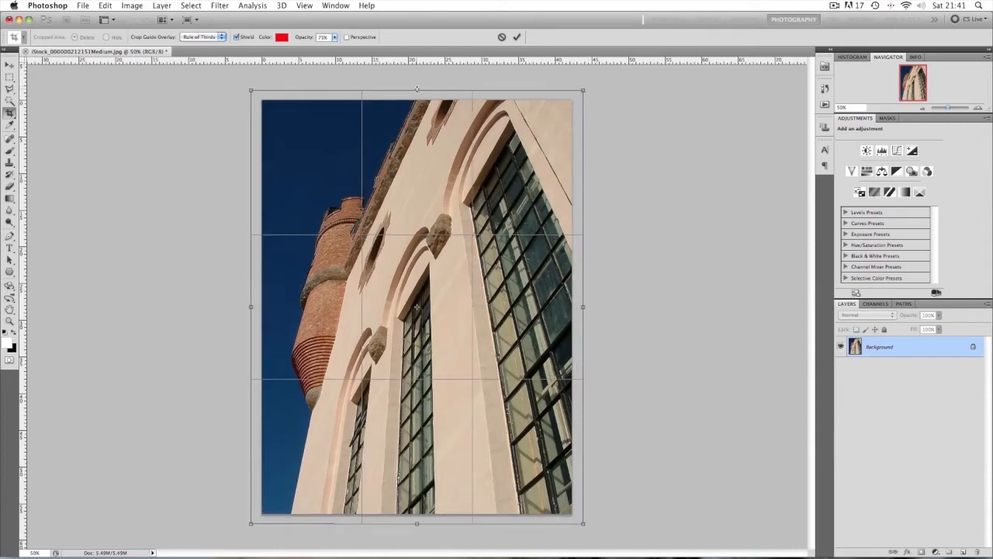
{"action": "key", "text": "Return"}
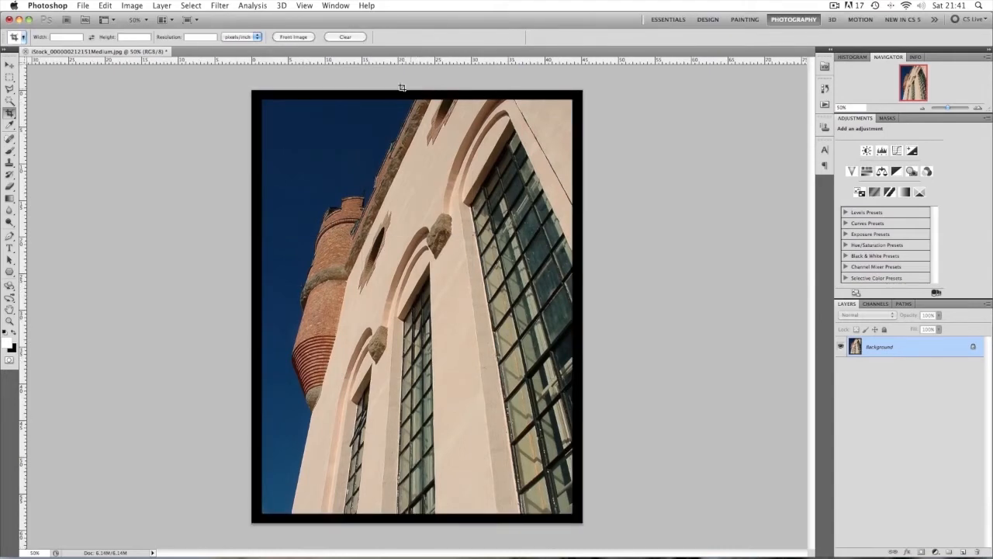
{"action": "key", "text": "x"}
{"action": "key", "text": "Return"}
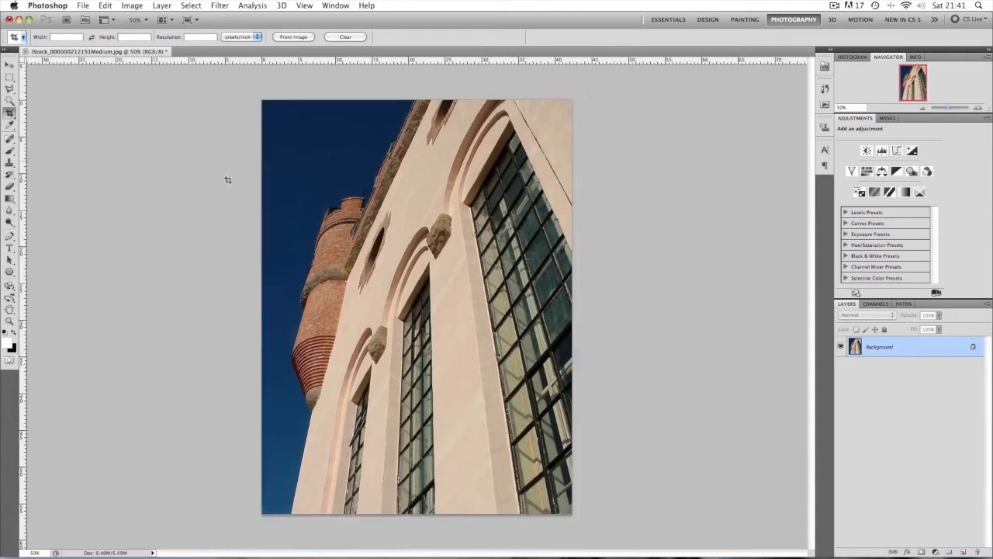
Swap the foreground and background colours, crop slightly beyond the image edges to add a white border, and undo the crop.
{"action": "left_click", "coordinate": [14, 333]}
{"action": "left_click_drag", "start_coordinate": [262, 101], "coordinate": [588, 528]}
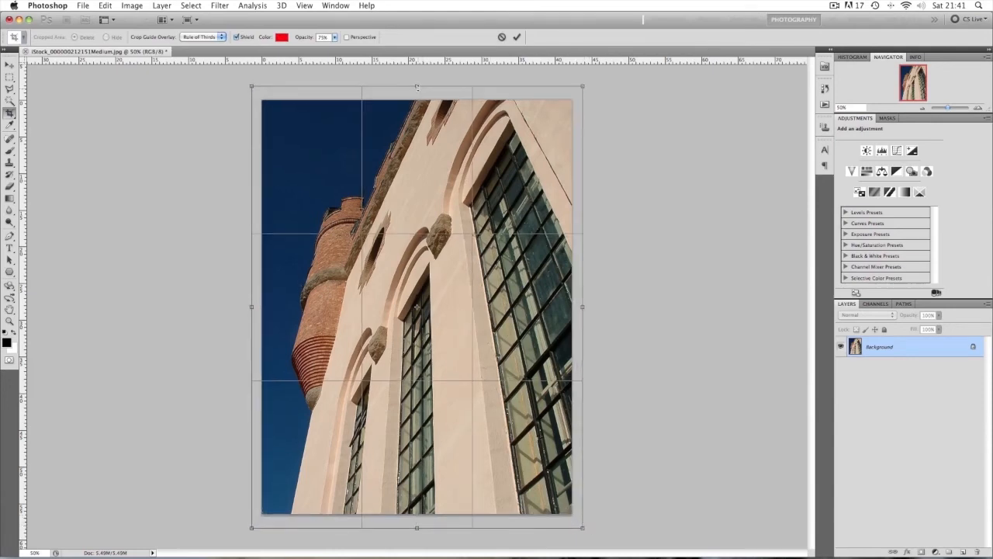
{"action": "left_click_drag", "start_coordinate": [417, 88], "coordinate": [417, 88]}
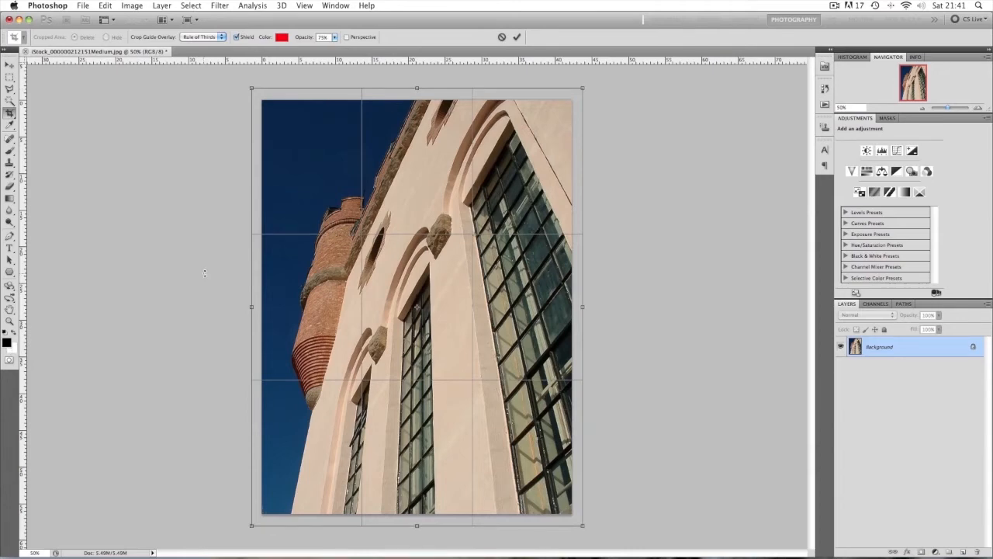
{"action": "key", "text": "Return"}
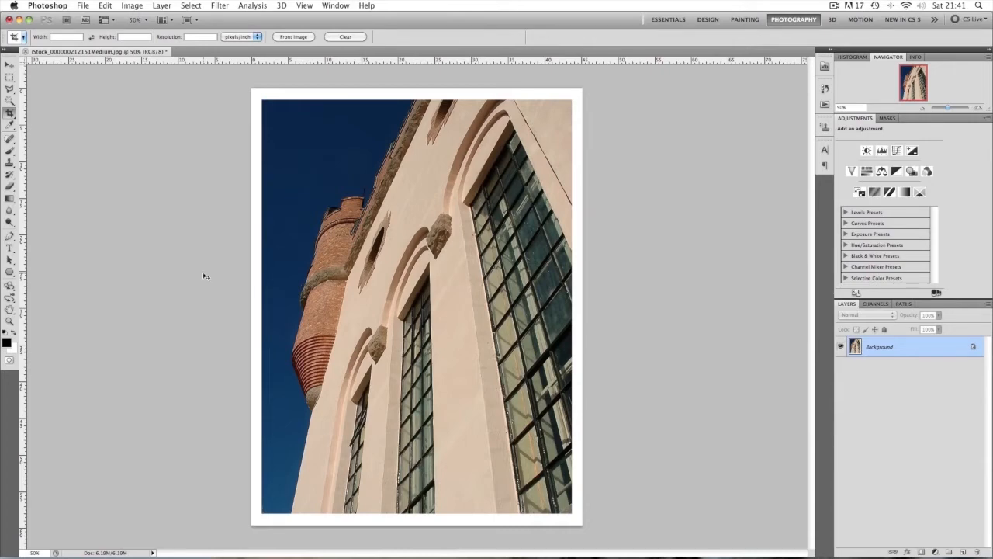
{"action": "key", "text": "super+z"}
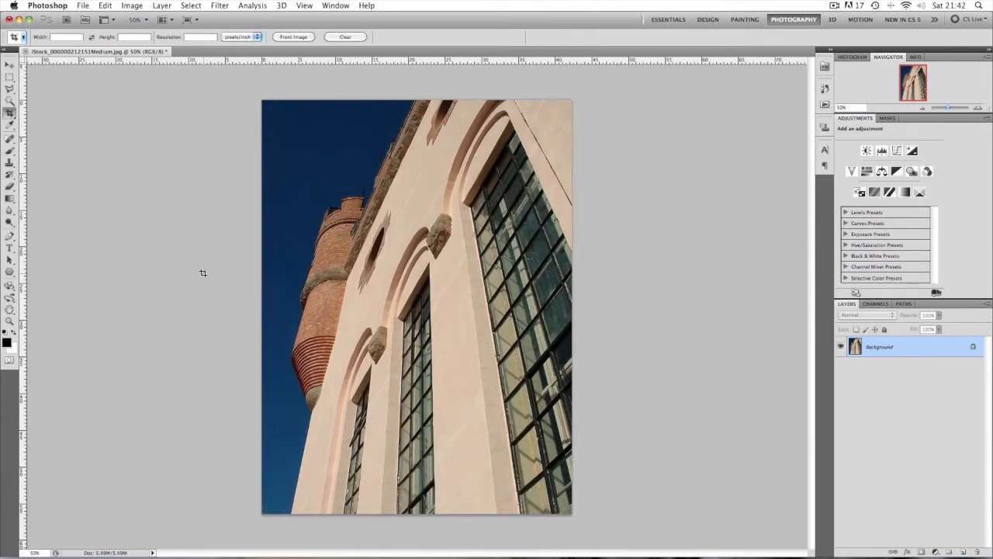
Convert the Background into a regular layer named "building".
{"action": "double_click", "coordinate": [962, 351]}
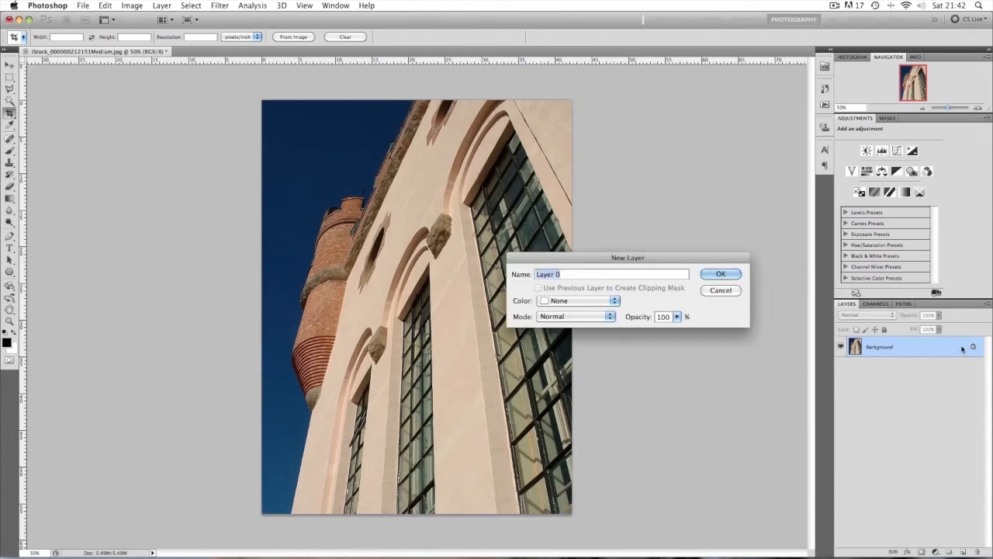
{"action": "left_click_drag", "start_coordinate": [589, 257], "coordinate": [635, 313]}
{"action": "key", "text": "BackSpace"}
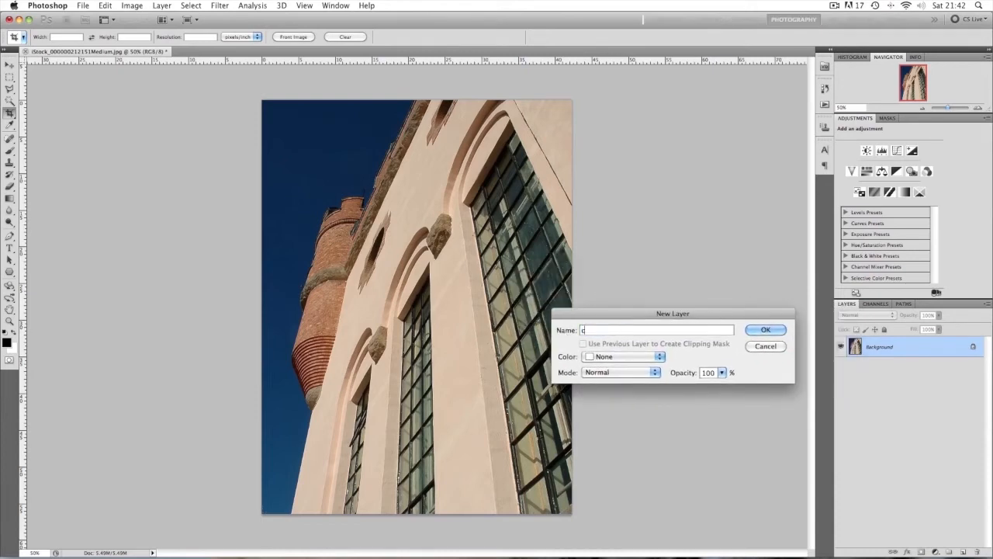
{"action": "type", "text": "building"}
{"action": "left_click", "coordinate": [764, 335]}
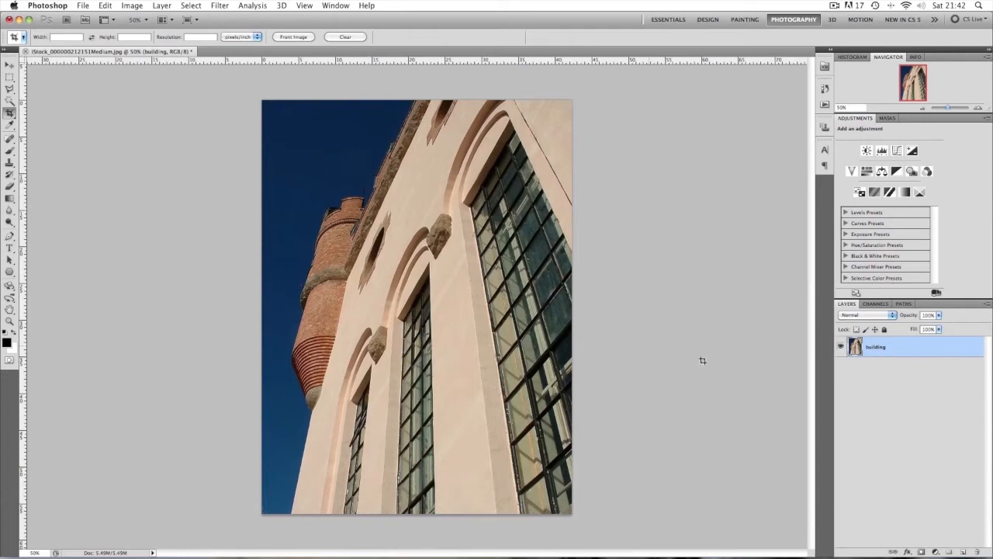
Add a Stroke effect to the building layer with position Inside and a size of 40 px.
{"action": "double_click", "coordinate": [898, 351]}
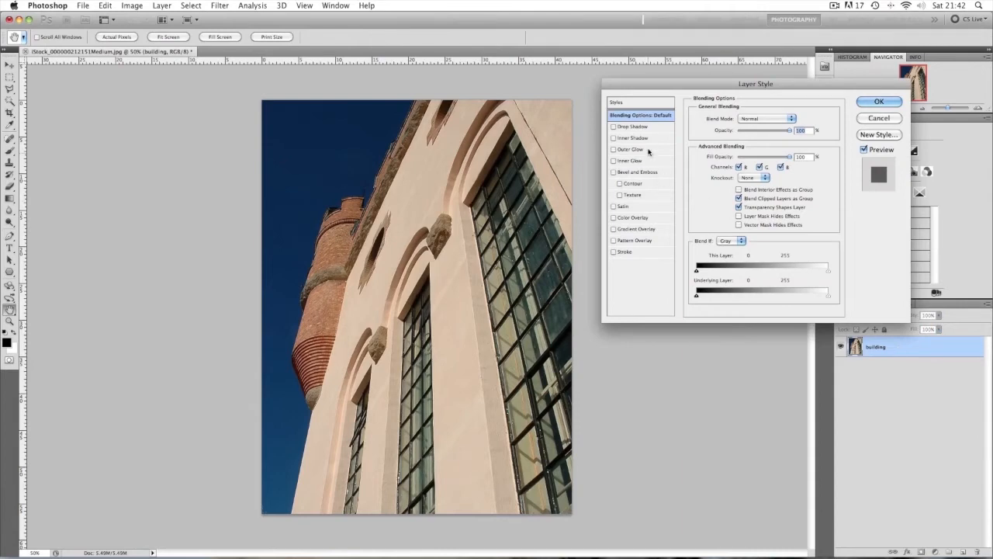
{"action": "left_click", "coordinate": [626, 255]}
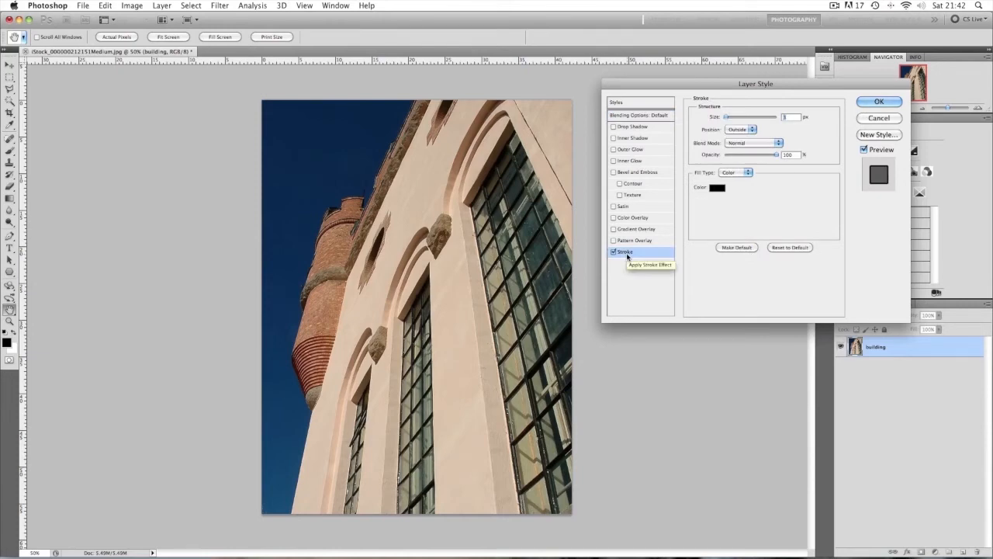
{"action": "left_click", "coordinate": [743, 131]}
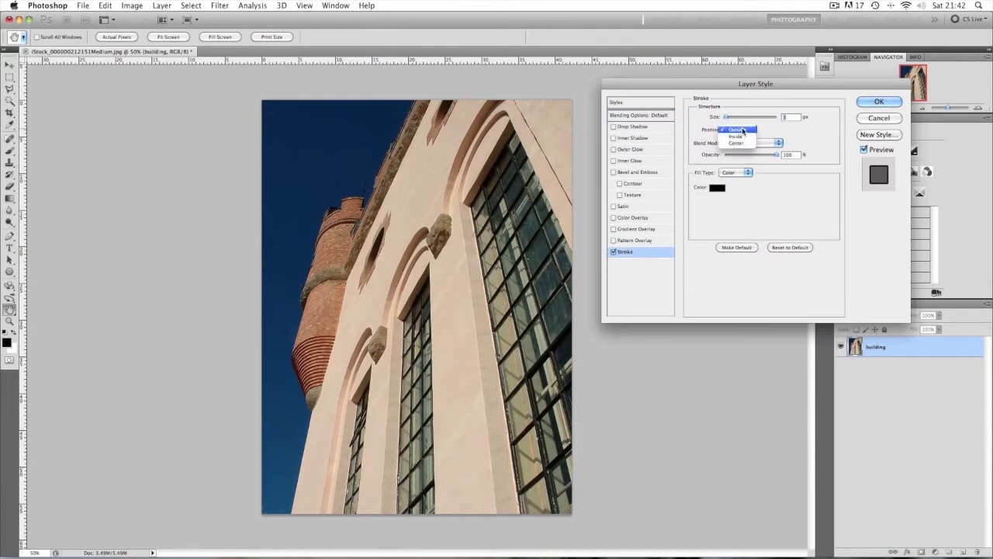
{"action": "left_click", "coordinate": [743, 137]}
{"action": "mouse_move", "coordinate": [732, 119]}
{"action": "left_mouse_down"}
{"action": "mouse_move", "coordinate": [757, 120]}
{"action": "mouse_move", "coordinate": [731, 122]}
{"action": "left_mouse_up"}
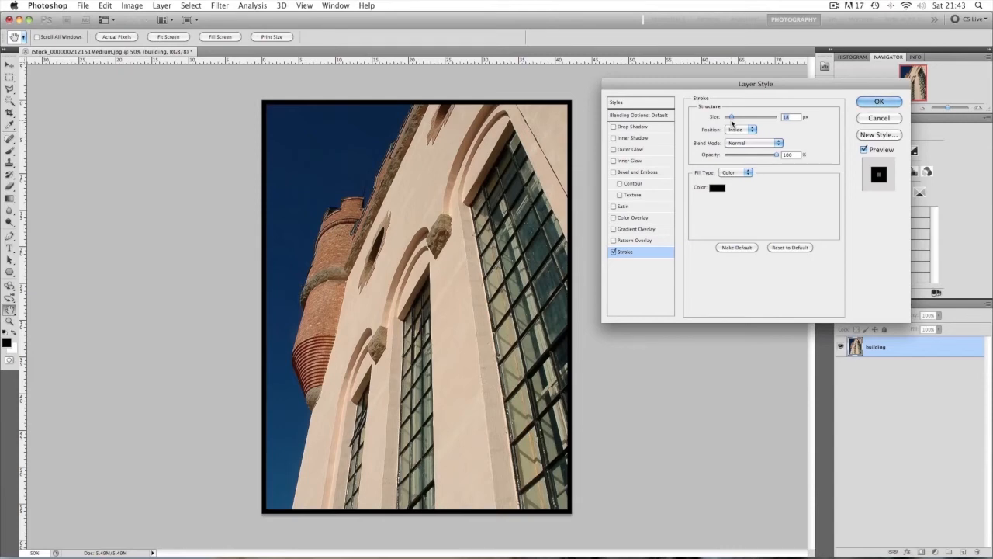
{"action": "mouse_move", "coordinate": [731, 122]}
{"action": "left_mouse_down"}
{"action": "mouse_move", "coordinate": [742, 122]}
{"action": "mouse_move", "coordinate": [731, 122]}
{"action": "left_mouse_up"}
{"action": "left_click_drag", "start_coordinate": [731, 122], "coordinate": [732, 122]}
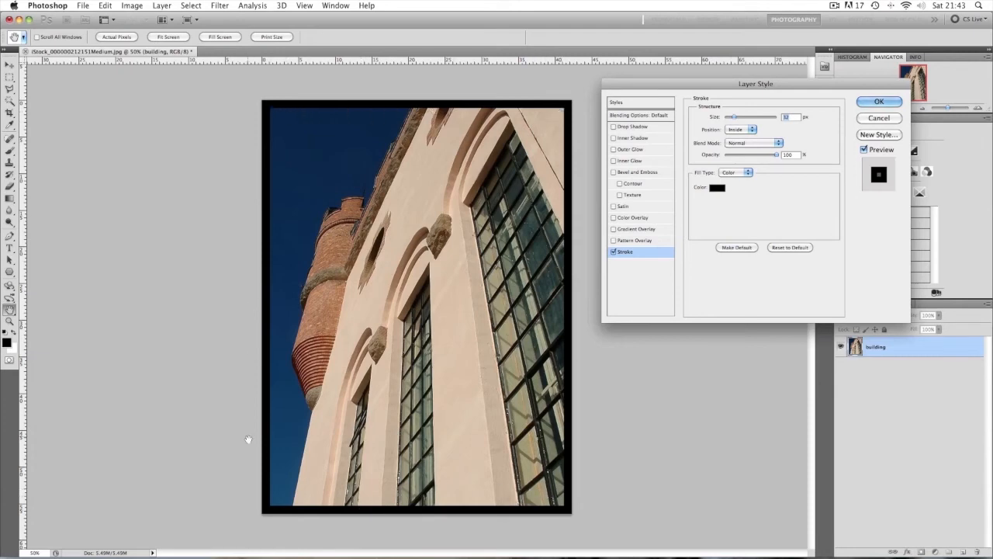
{"action": "left_click_drag", "start_coordinate": [735, 117], "coordinate": [738, 119]}
Set the stroke colour to a pale beige sampled from the building's wall.
{"action": "left_click", "coordinate": [717, 187]}
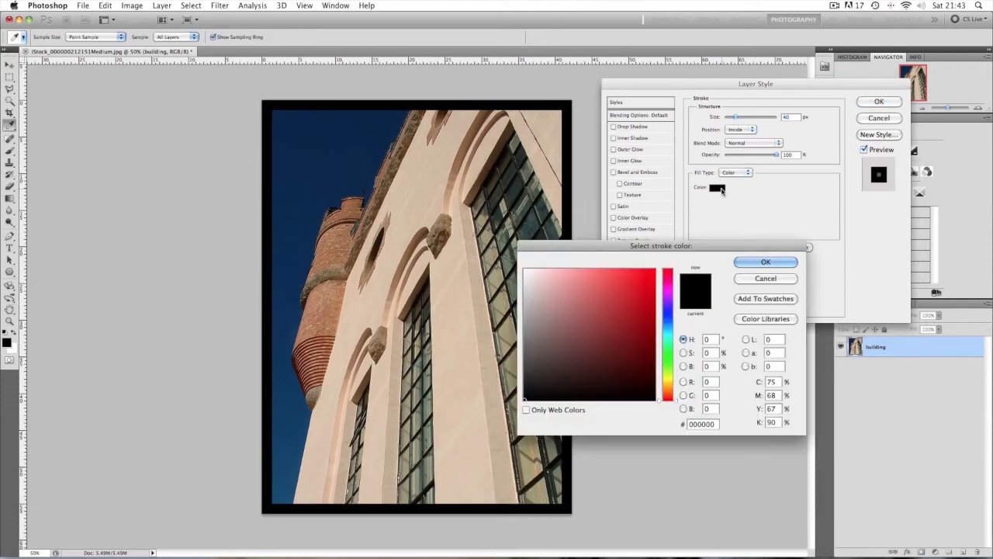
{"action": "left_click_drag", "start_coordinate": [642, 247], "coordinate": [693, 269]}
{"action": "left_click", "coordinate": [683, 313]}
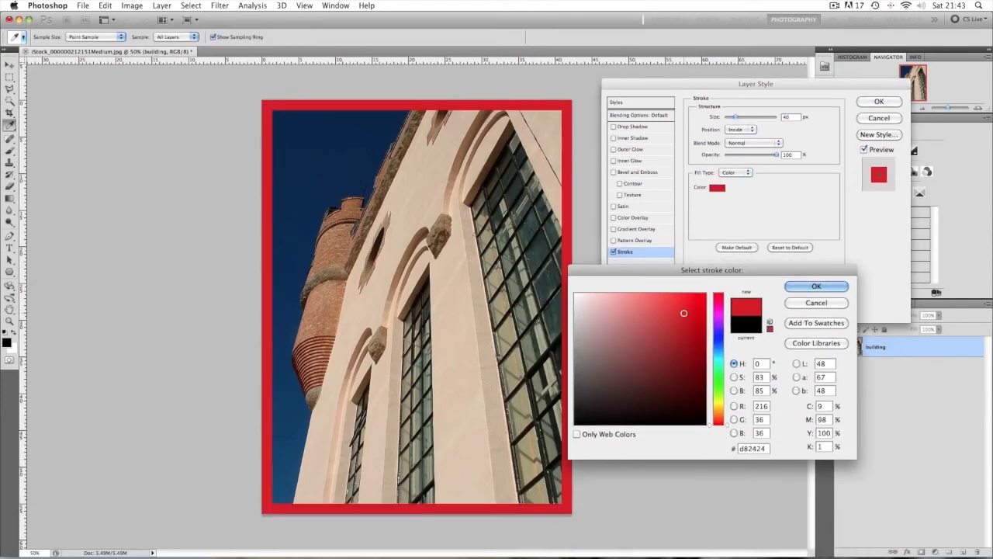
{"action": "left_click", "coordinate": [455, 315]}
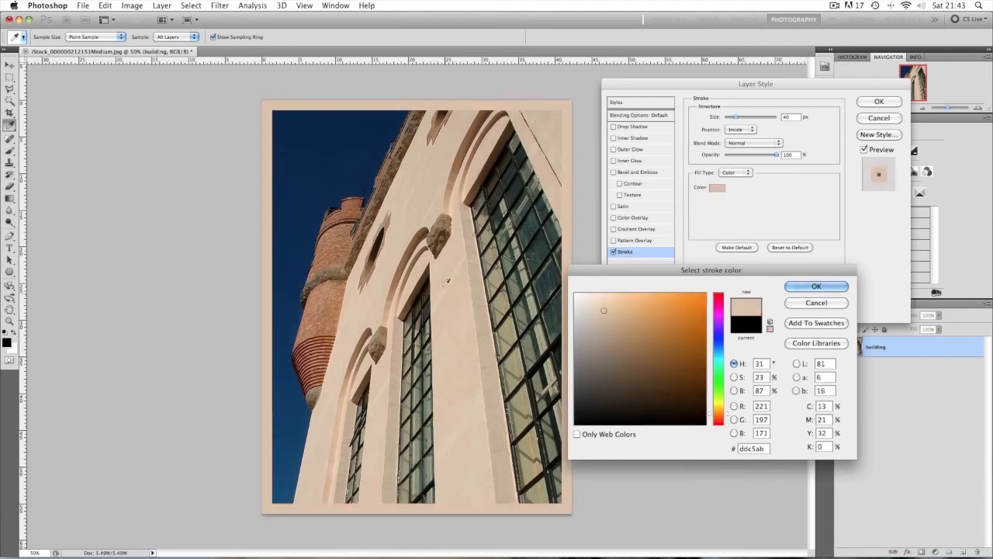
{"action": "left_click", "coordinate": [449, 289]}
{"action": "left_click", "coordinate": [795, 289]}
Set the stroke size to 32 px, and compare the photo with the layer effects hidden and shown.
{"action": "left_click_drag", "start_coordinate": [735, 117], "coordinate": [736, 125]}
{"action": "left_click", "coordinate": [864, 104]}
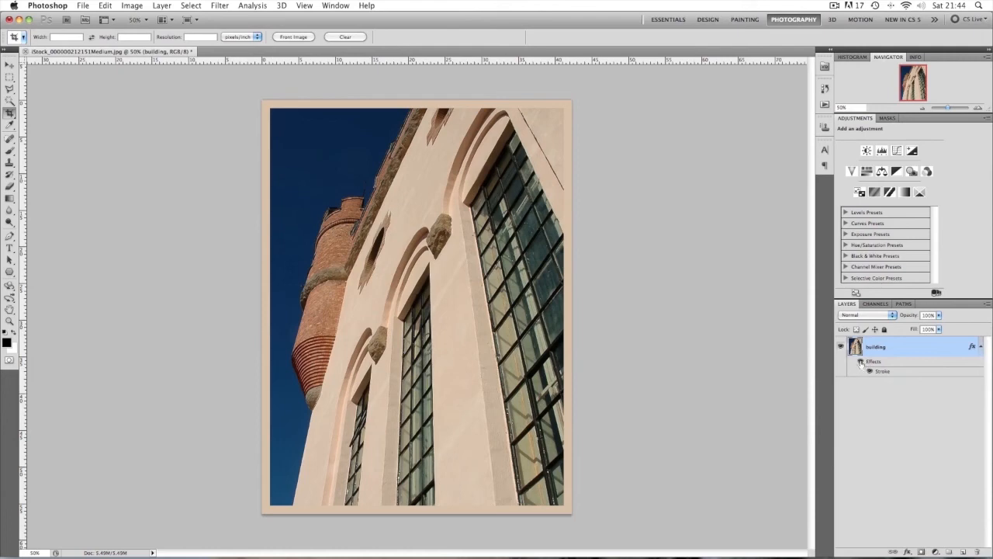
{"action": "left_click", "coordinate": [861, 362]}
{"action": "left_click", "coordinate": [861, 362]}
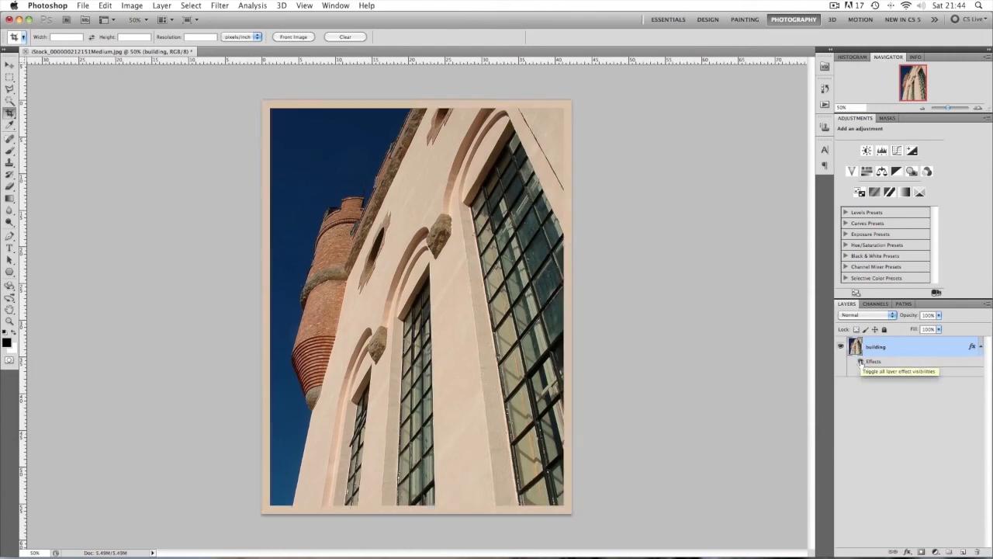
Change the building layer's stroke colour to orange f28e21.
{"action": "double_click", "coordinate": [873, 363]}
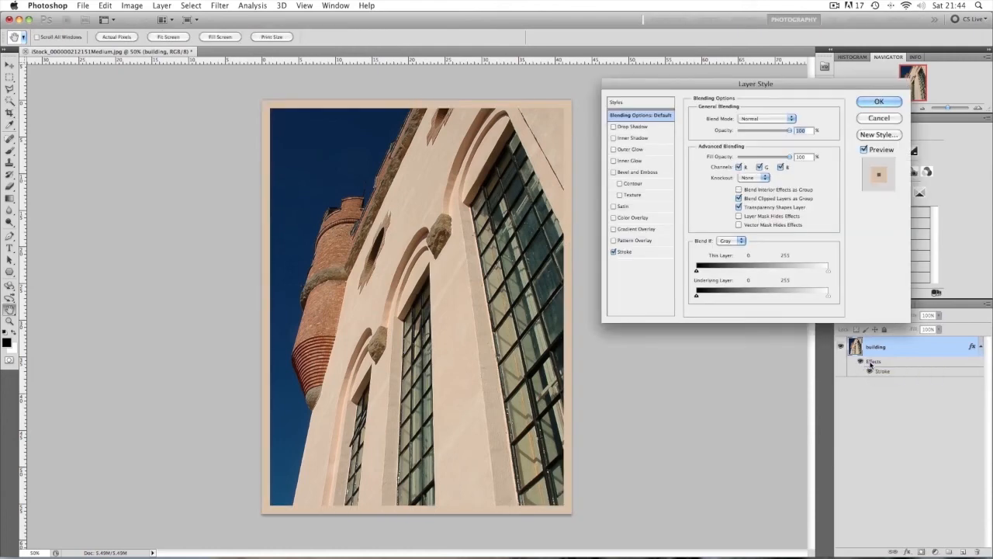
{"action": "left_click", "coordinate": [641, 252]}
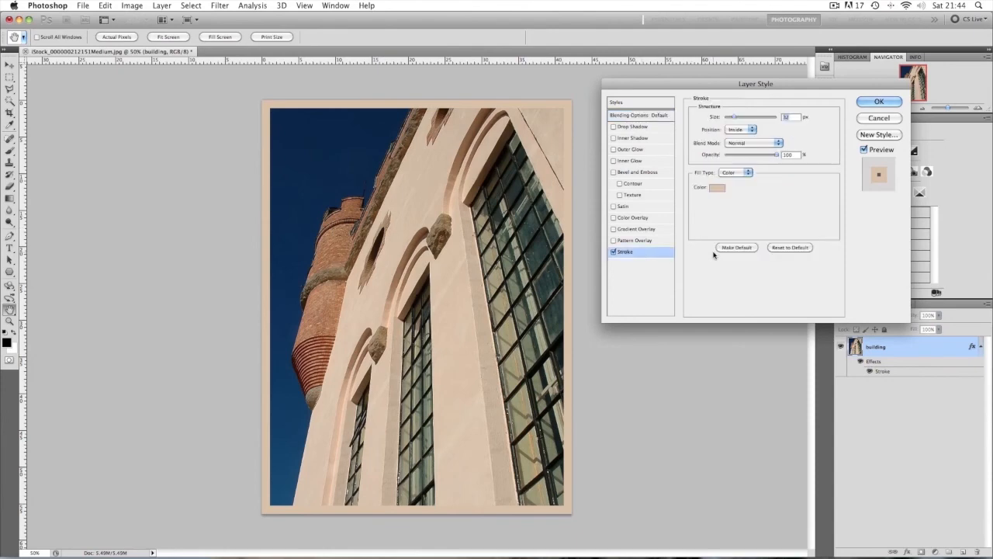
{"action": "left_click", "coordinate": [718, 190]}
{"action": "left_click", "coordinate": [688, 299]}
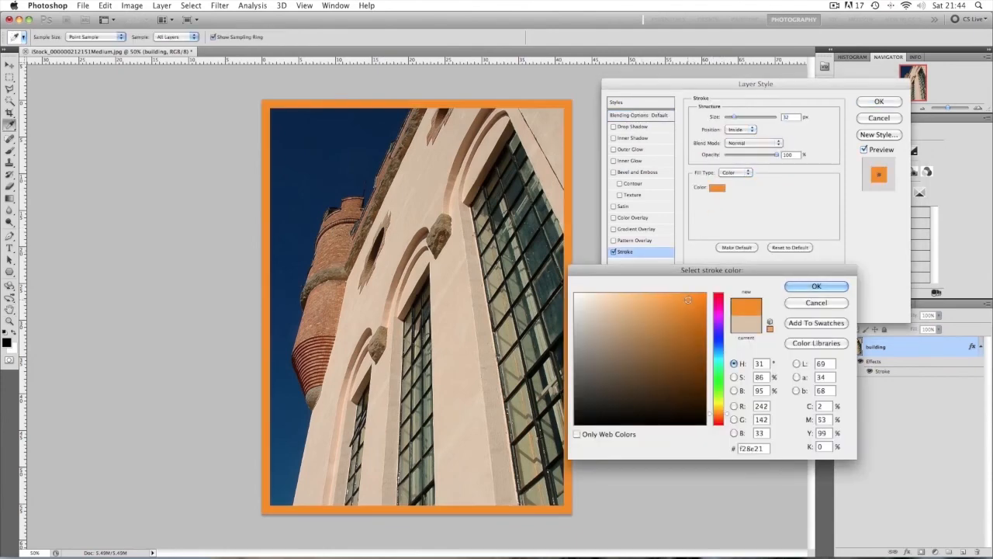
{"action": "left_click", "coordinate": [795, 287]}
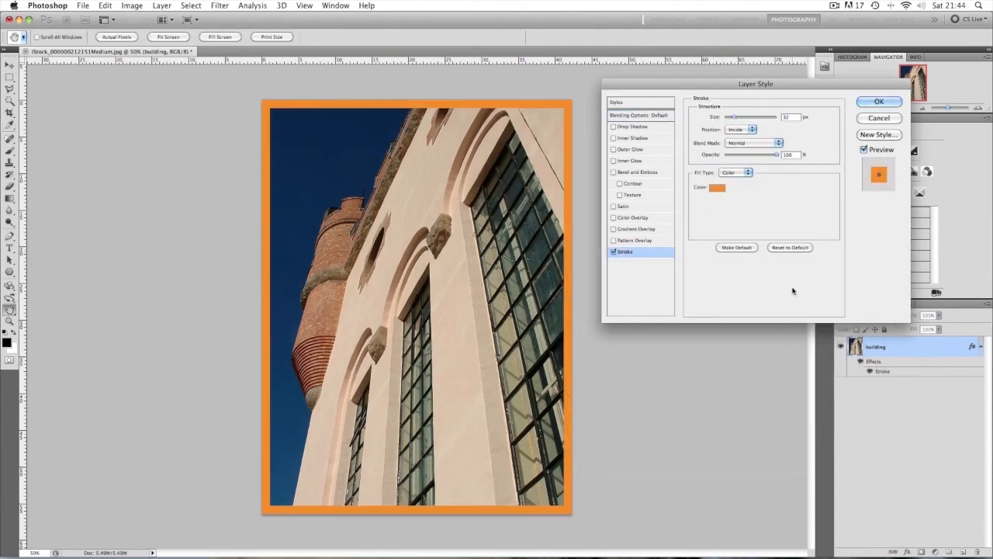
{"action": "left_click", "coordinate": [878, 101]}
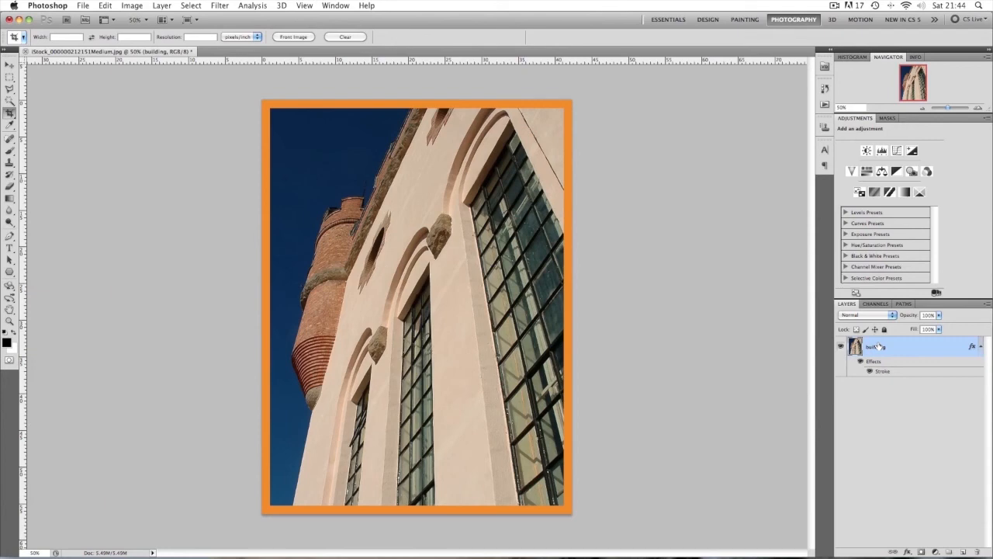
Try to enlarge the canvas around the orange-bordered photo with the Crop tool.
{"action": "left_click", "coordinate": [131, 5]}
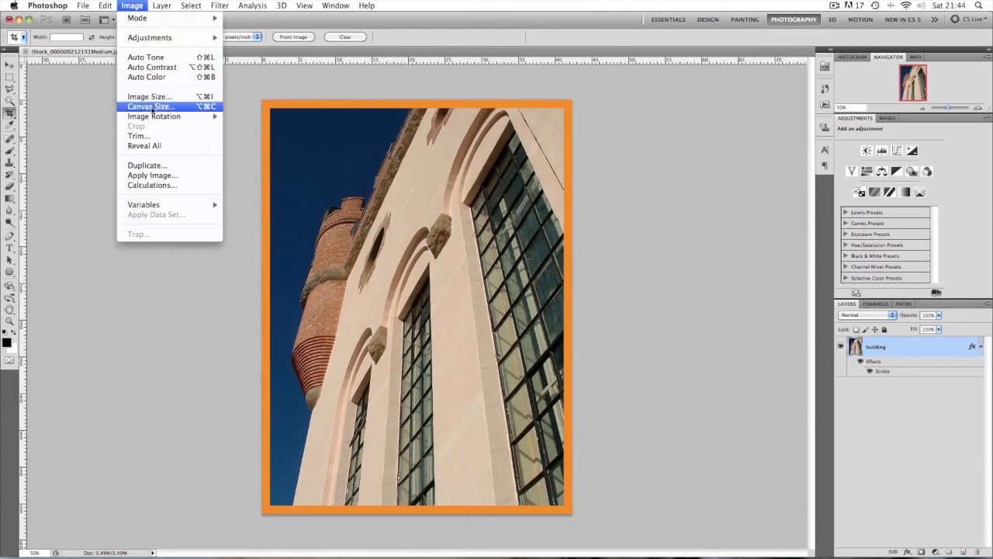
{"action": "left_click", "coordinate": [152, 109]}
{"action": "left_click_drag", "start_coordinate": [258, 93], "coordinate": [605, 510]}
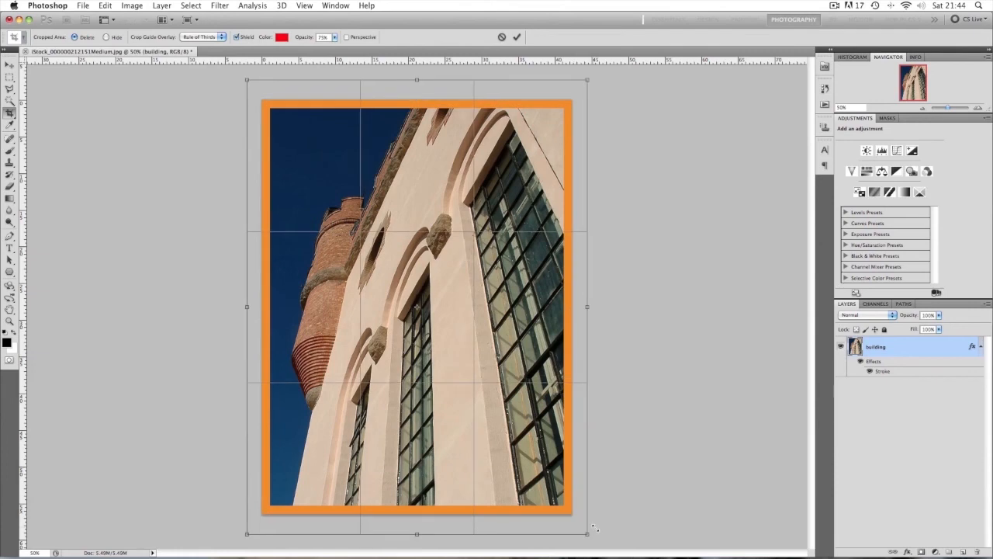
{"action": "key", "text": "Return"}
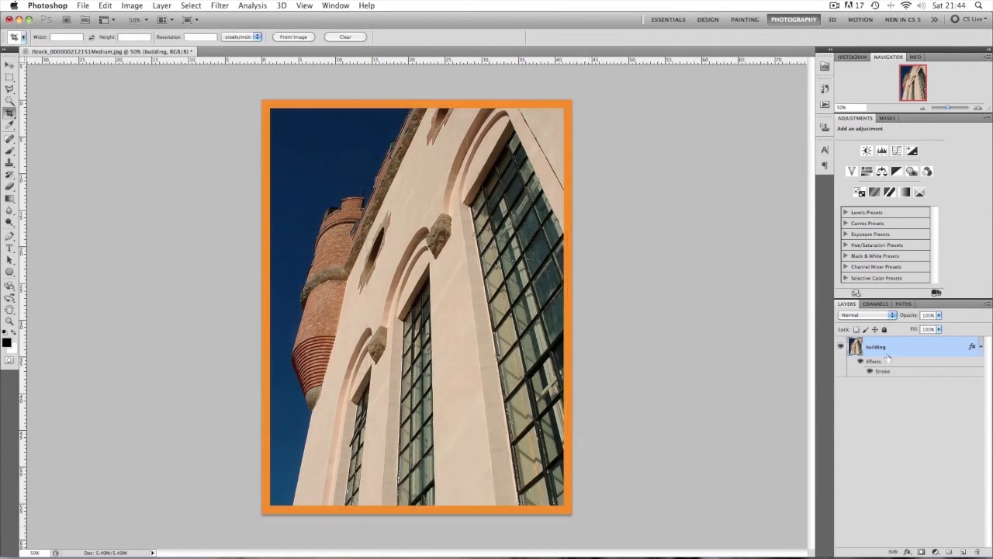
Try reducing the building layer's stroke size to 18 px, and restore the previous border.
{"action": "double_click", "coordinate": [930, 348]}
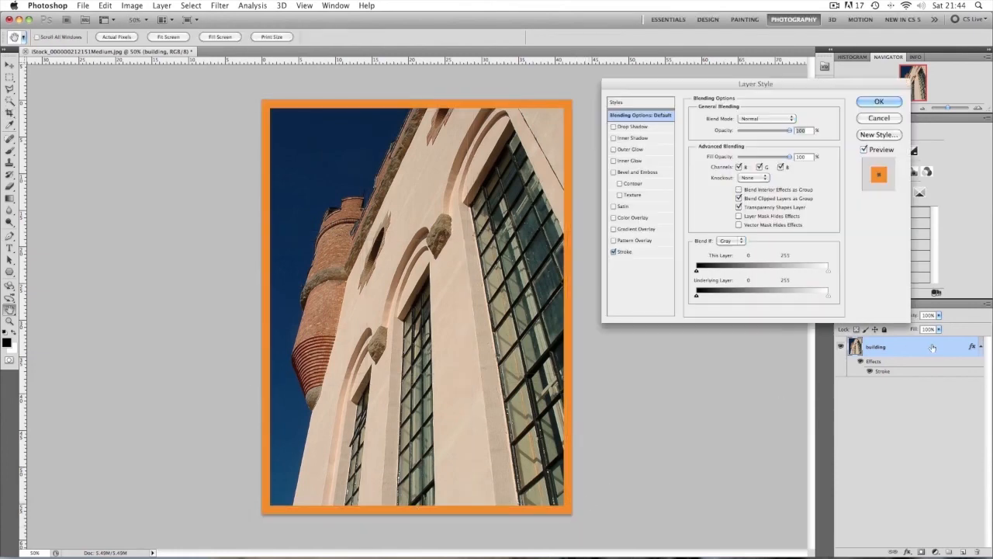
{"action": "left_click", "coordinate": [648, 252]}
{"action": "mouse_move", "coordinate": [735, 117]}
{"action": "left_mouse_down"}
{"action": "mouse_move", "coordinate": [750, 120]}
{"action": "mouse_move", "coordinate": [729, 117]}
{"action": "left_mouse_up"}
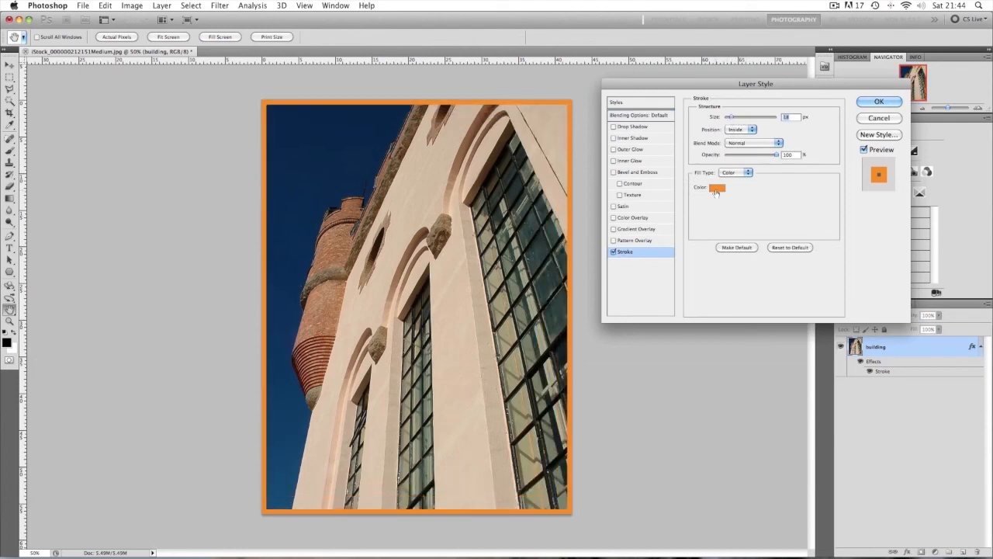
{"action": "left_click", "coordinate": [880, 102]}
{"action": "key", "text": "c"}
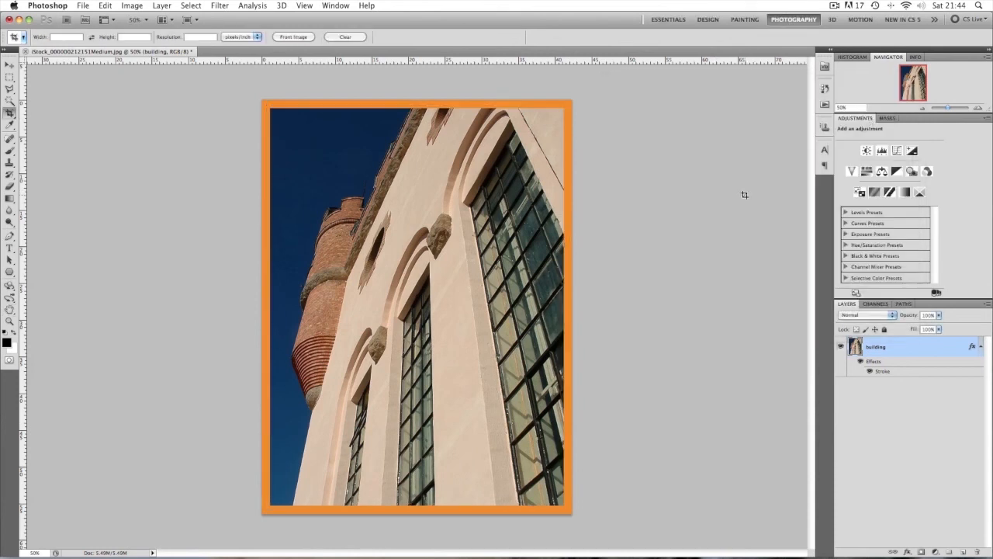